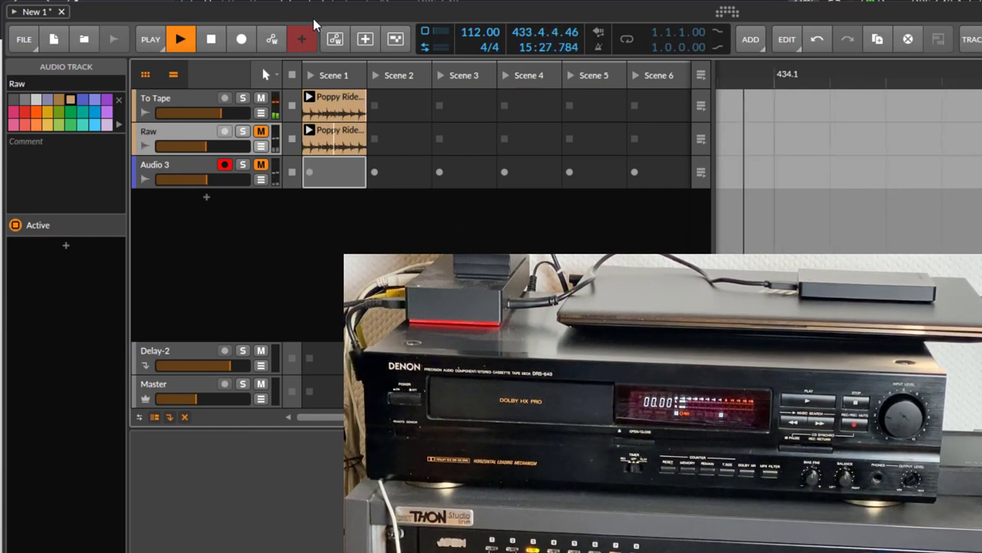
# Step: Select To Tape and Raw, then unmute the Raw loop briefly and mute it again
pyautogui.click(188, 106)
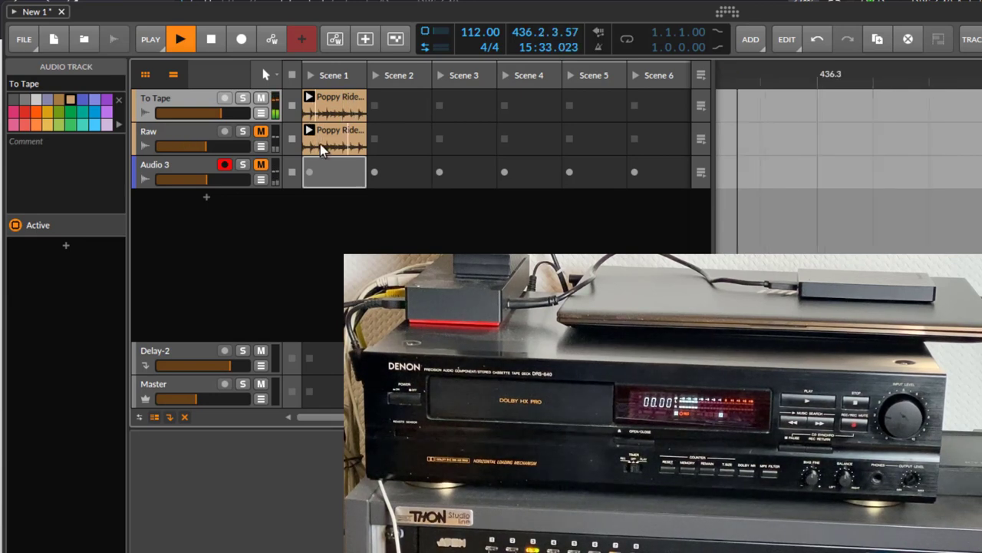
pyautogui.click(199, 144)
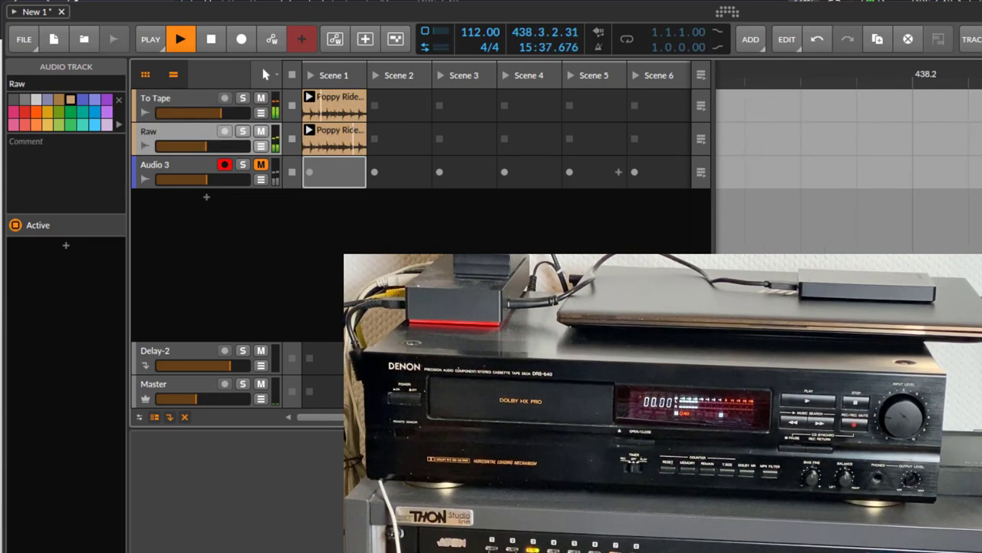
pyautogui.click(261, 131)
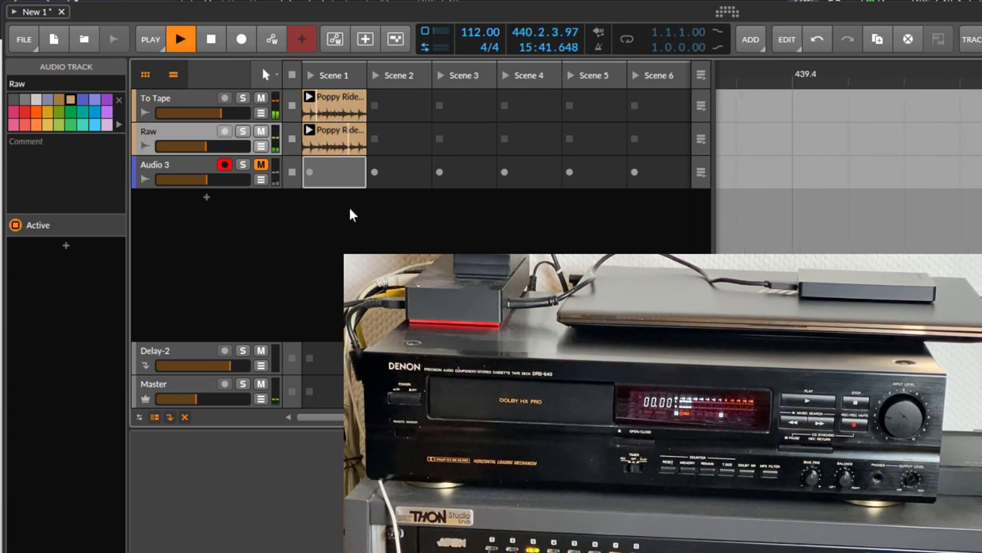
pyautogui.click(261, 131)
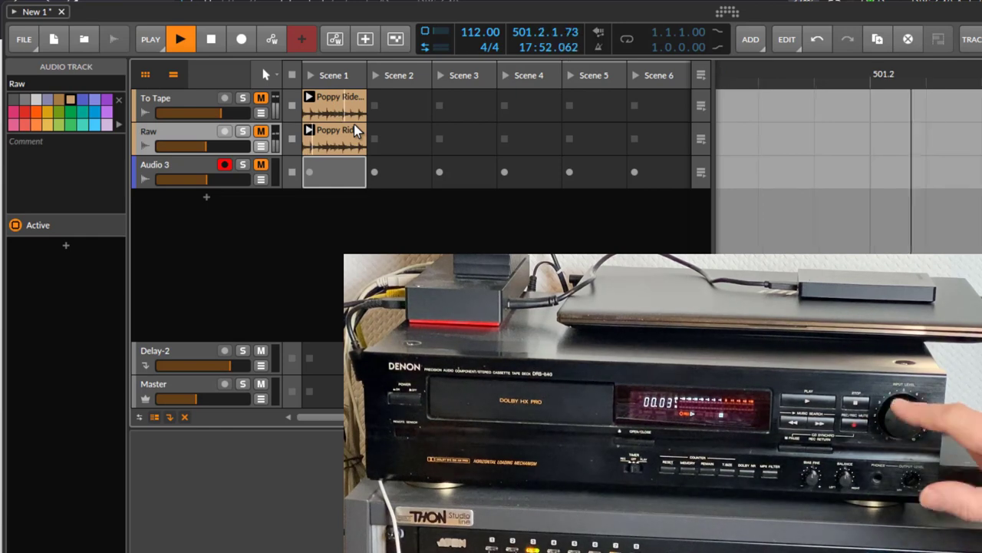
# Step: Toggle the To Tape mute on and off during playback, finishing with To Tape muted
pyautogui.click(262, 98)
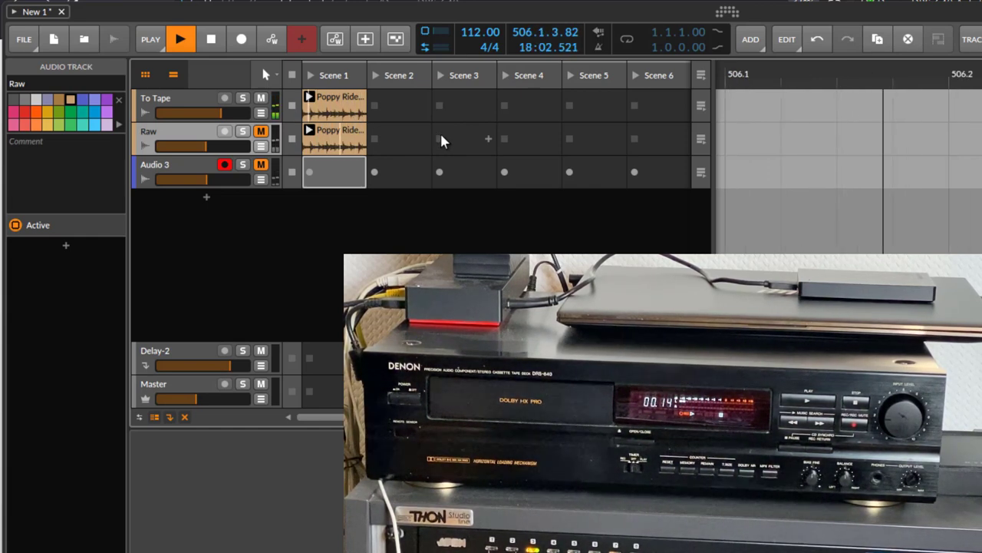
pyautogui.click(261, 97)
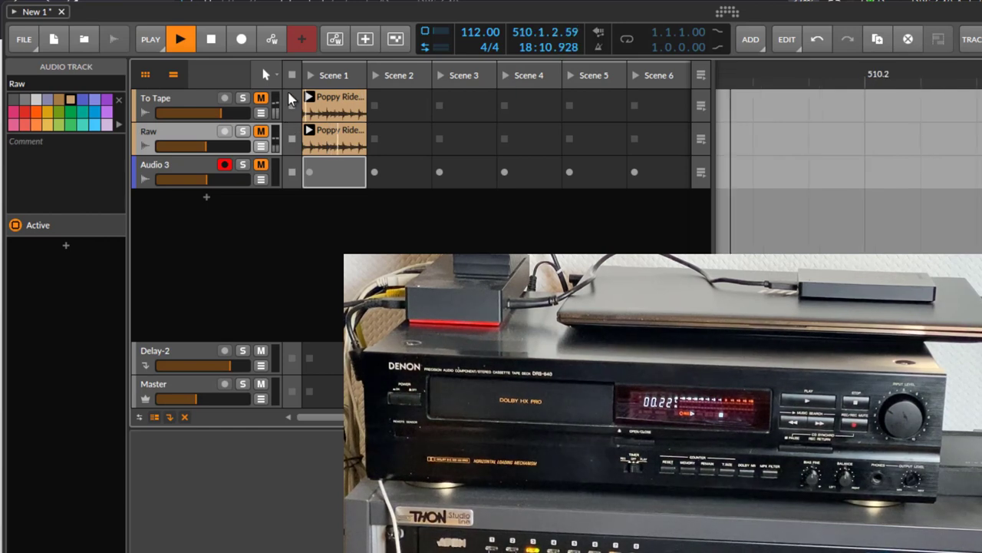
pyautogui.click(261, 98)
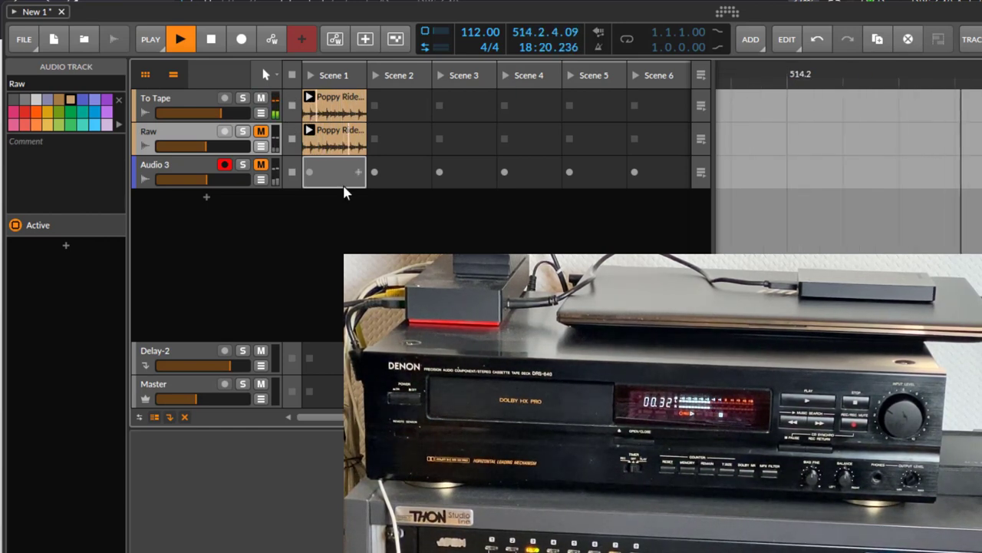
pyautogui.click(261, 98)
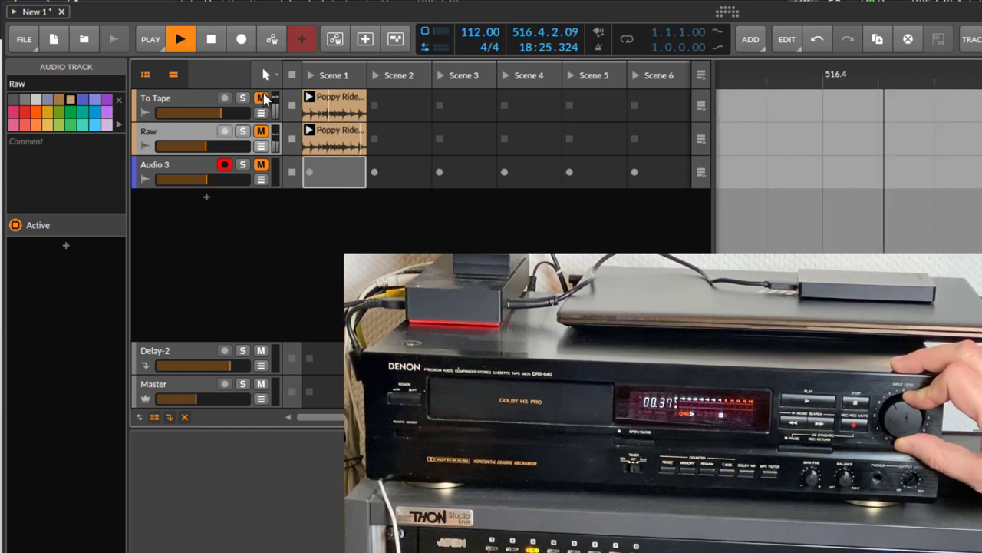
pyautogui.click(261, 98)
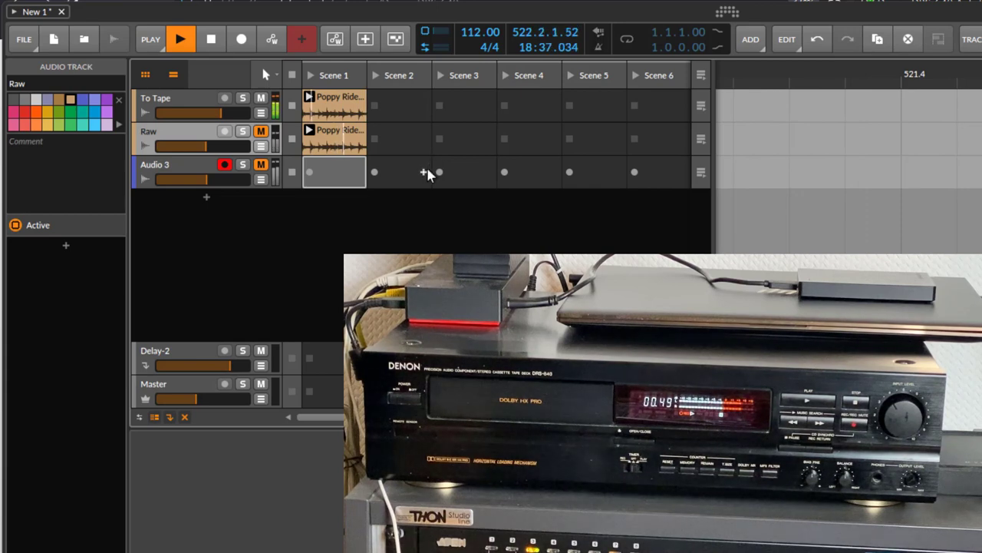
pyautogui.click(261, 99)
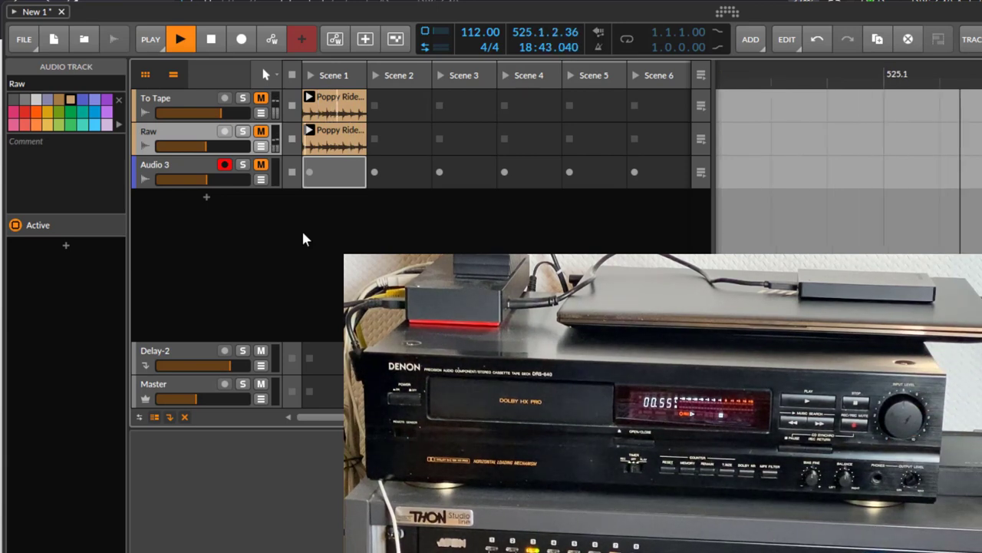
pyautogui.click(271, 102)
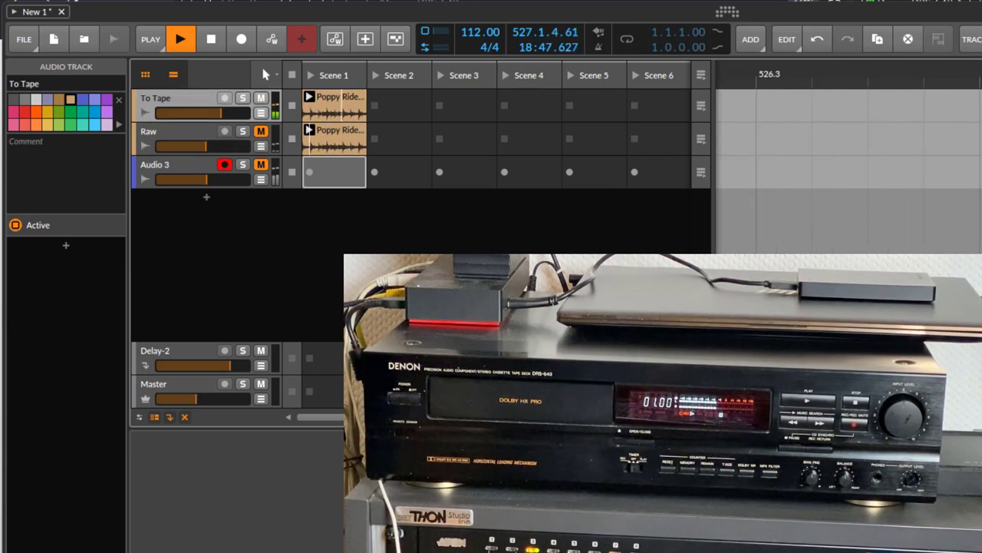
pyautogui.click(261, 98)
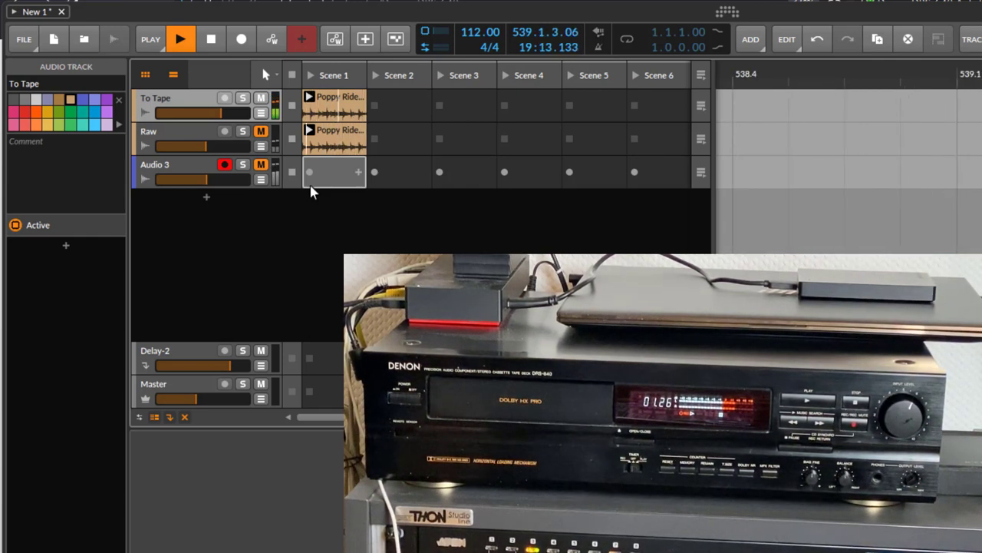
pyautogui.click(261, 98)
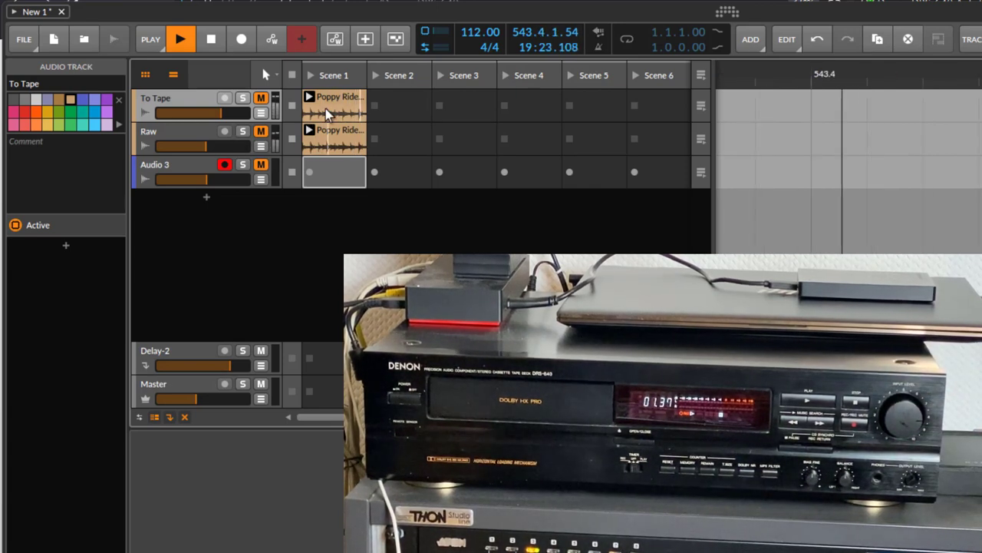
pyautogui.click(261, 101)
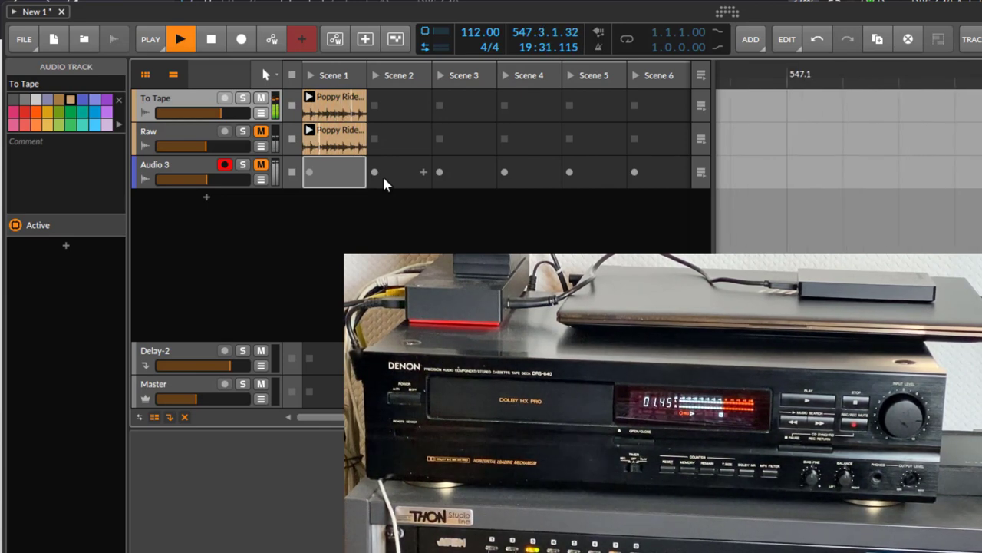
pyautogui.click(261, 98)
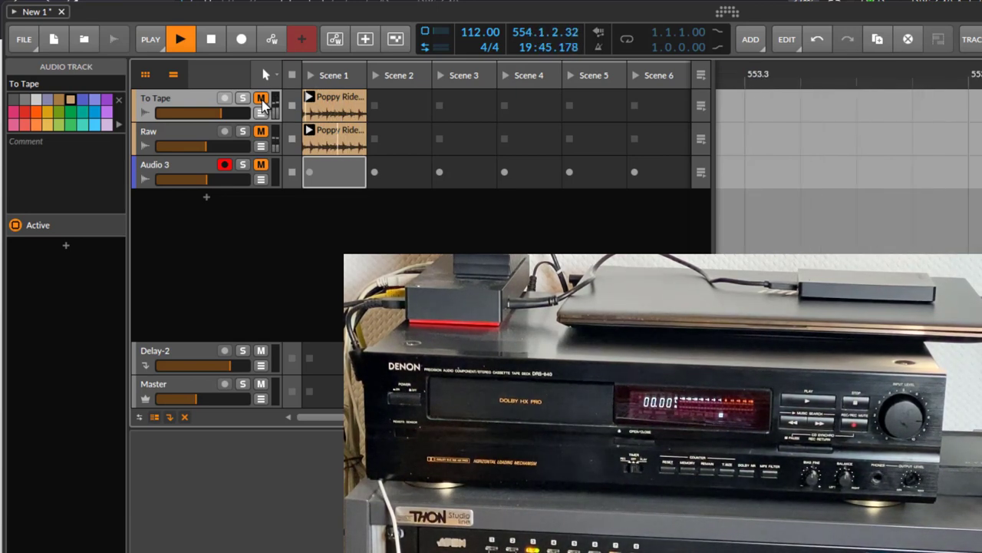
# Step: Unmute Audio 3 and record the cassette playback into its Scene 1 clip slot
pyautogui.click(261, 165)
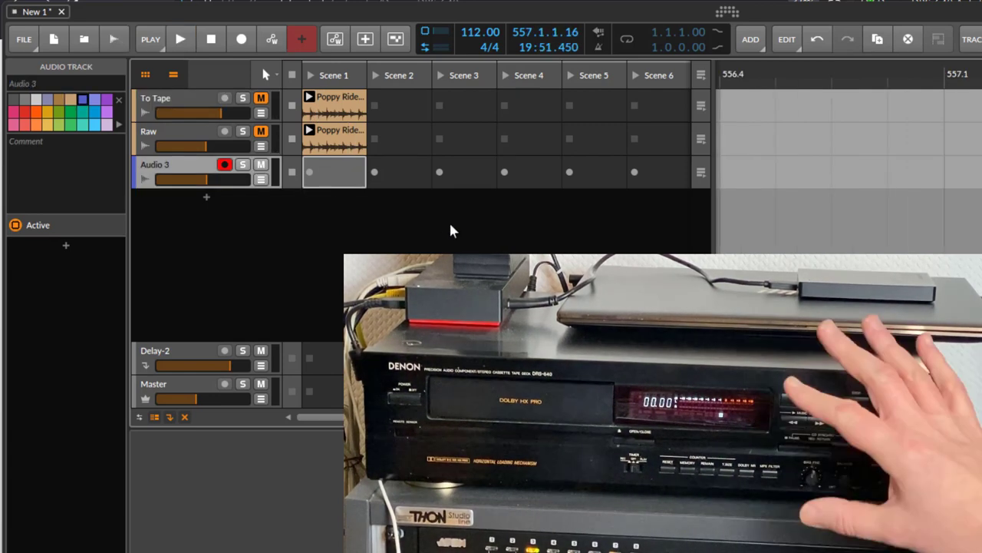
pyautogui.click(310, 171)
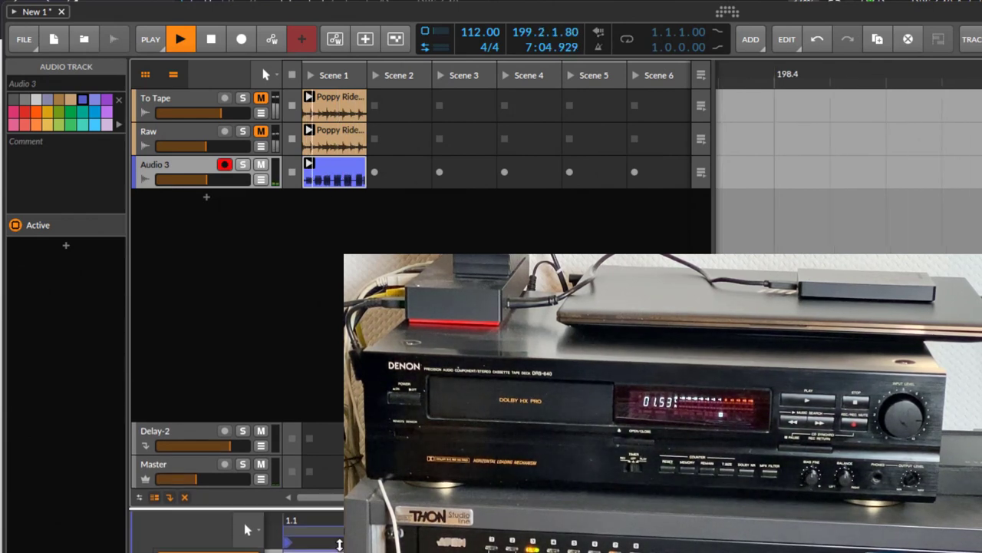
# Step: Select and deselect the new Audio 3 clip, then select track 6's Scene 1 clip
pyautogui.click(345, 173)
pyautogui.press('Escape')
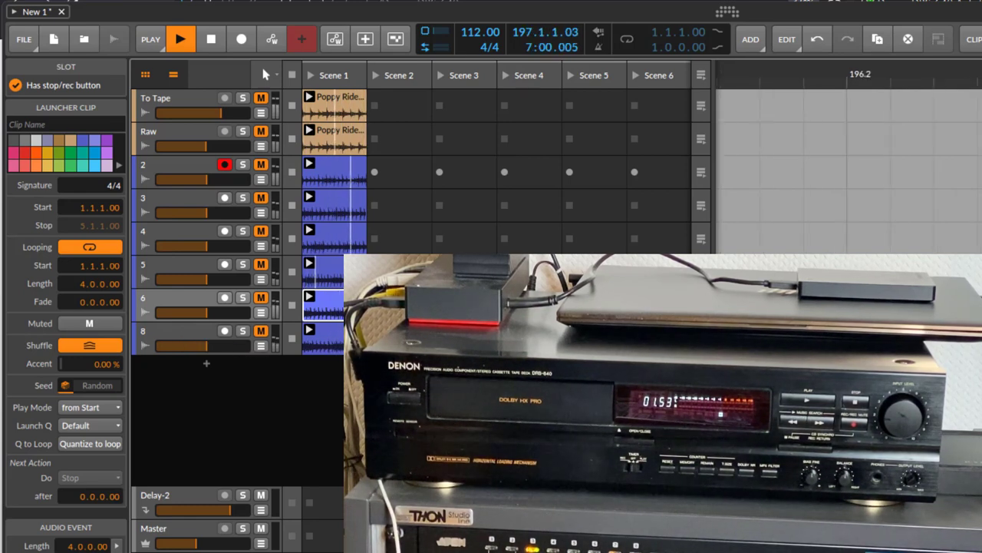
pyautogui.click(330, 293)
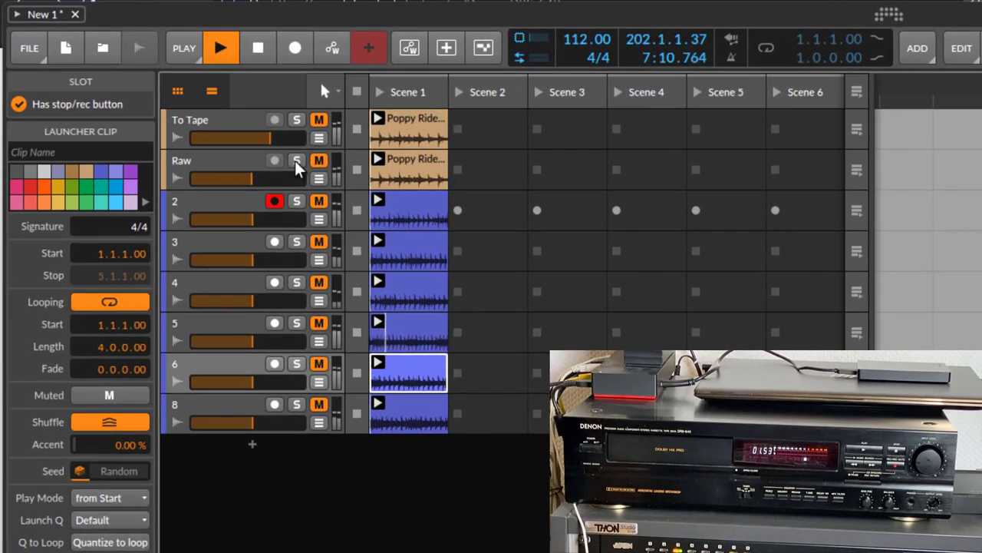
# Step: Solo Raw, then solo tracks 2, 3, 4, 5, 6 and 8 one after another
pyautogui.click(296, 162)
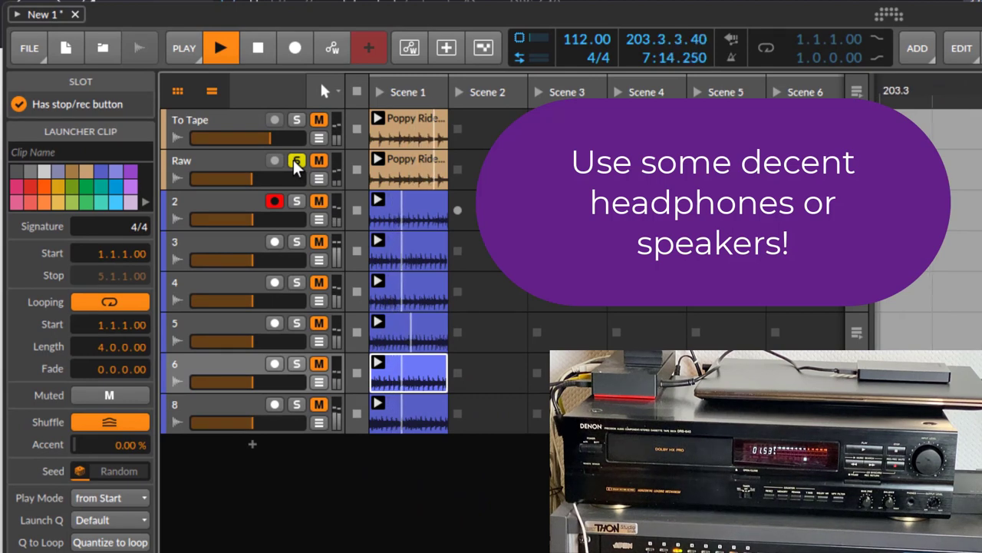
pyautogui.click(297, 204)
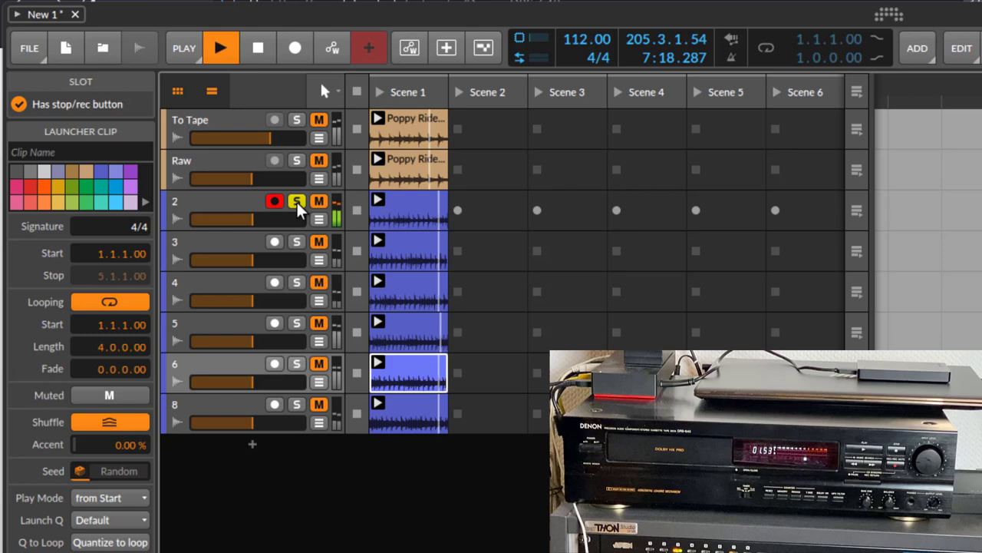
pyautogui.click(304, 244)
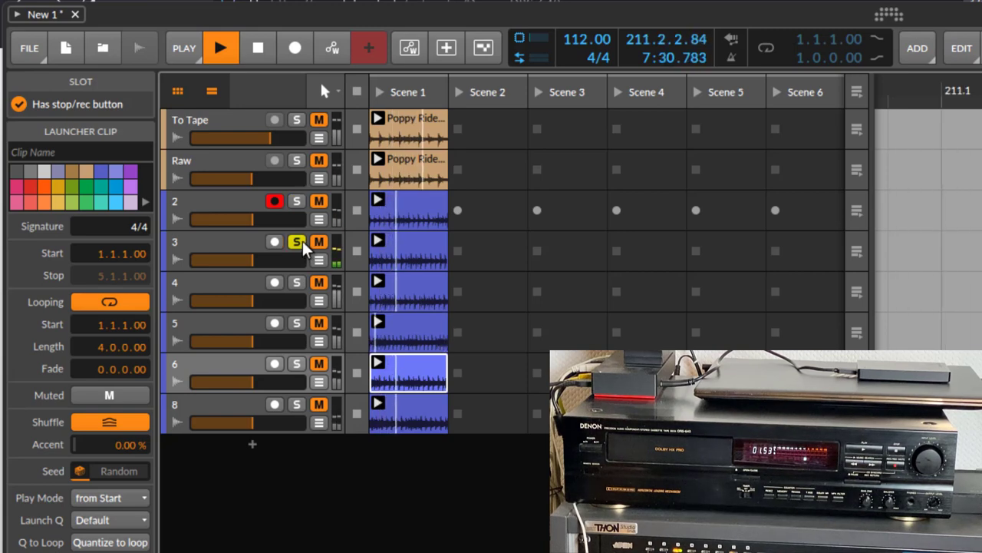
pyautogui.click(298, 283)
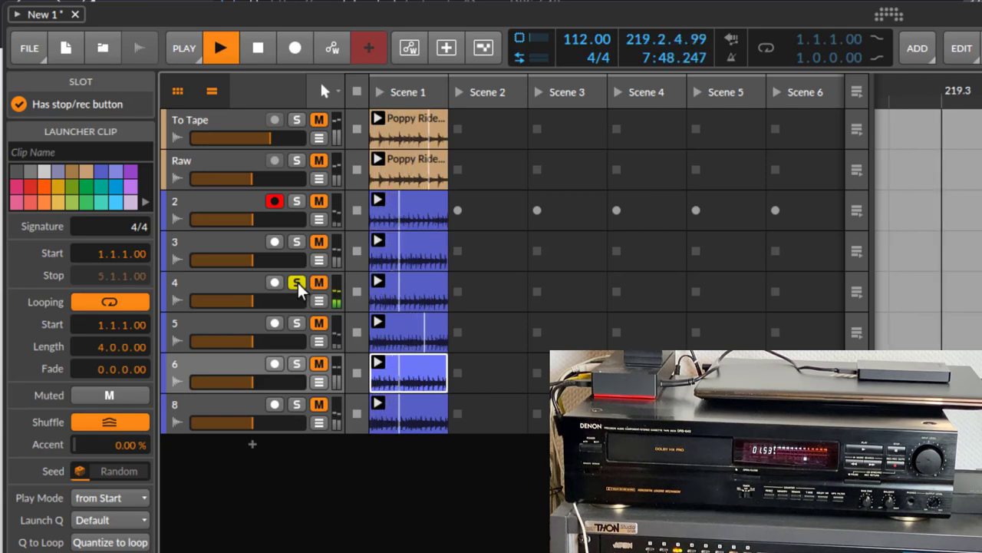
pyautogui.click(296, 324)
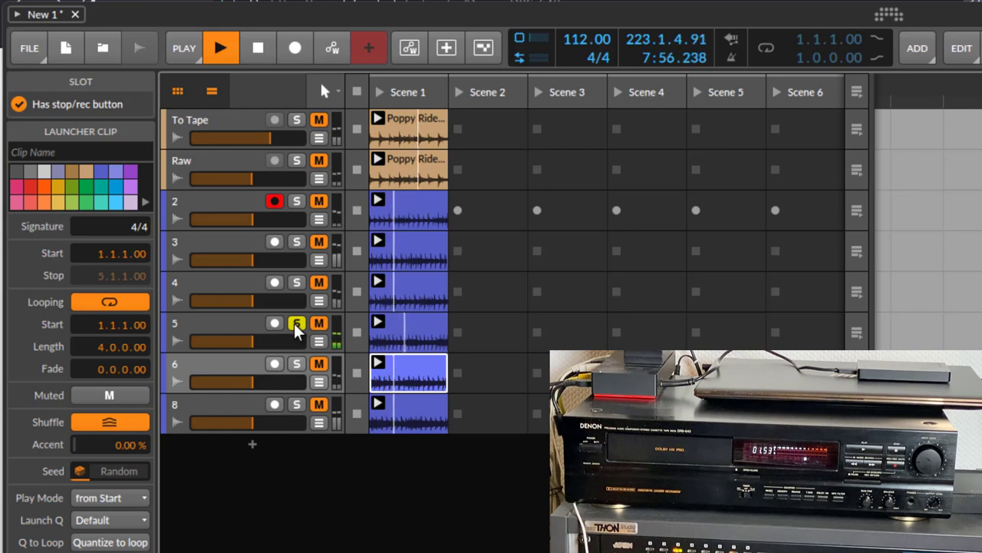
pyautogui.click(297, 364)
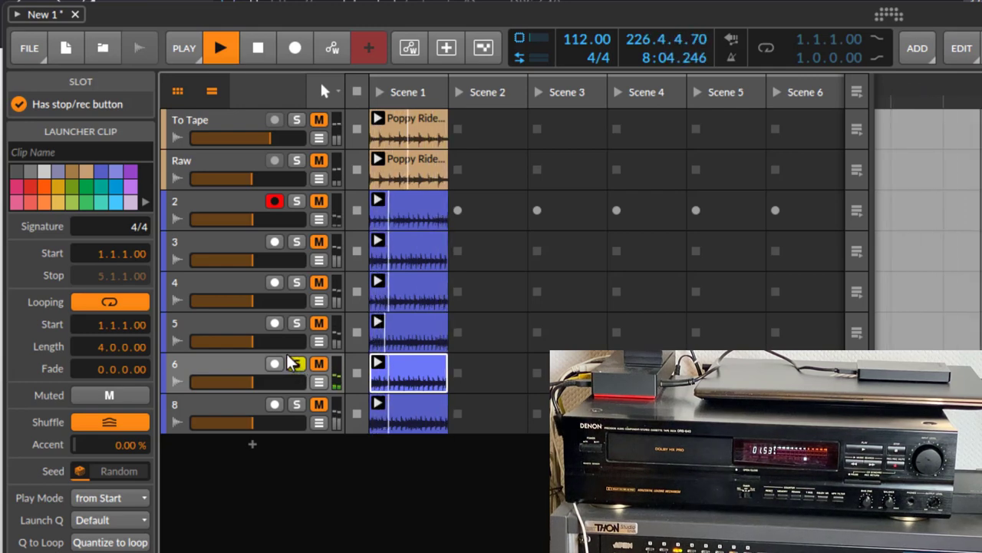
pyautogui.click(298, 405)
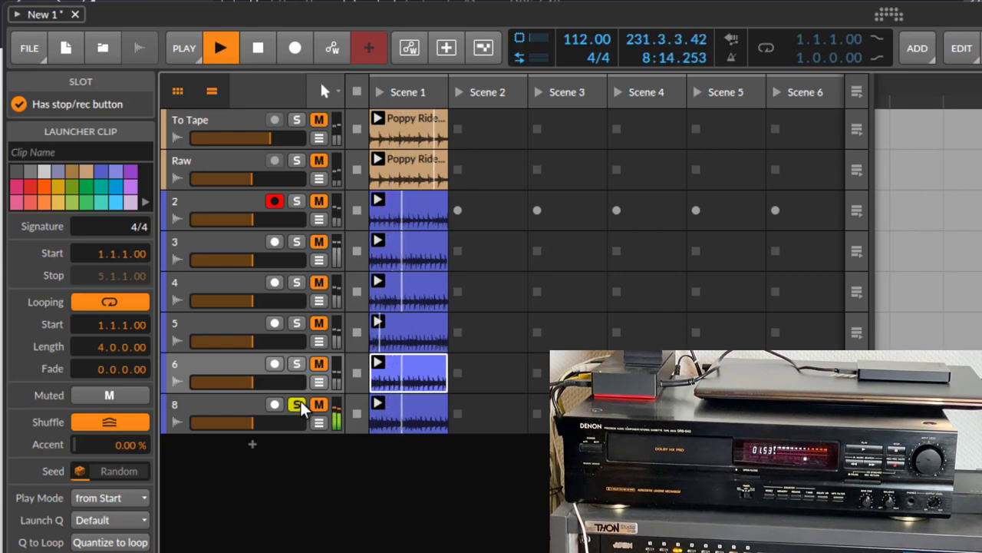
# Step: Switch the solo between track 5, Raw, track 8, Raw, track 4, ending on track 5
pyautogui.click(297, 323)
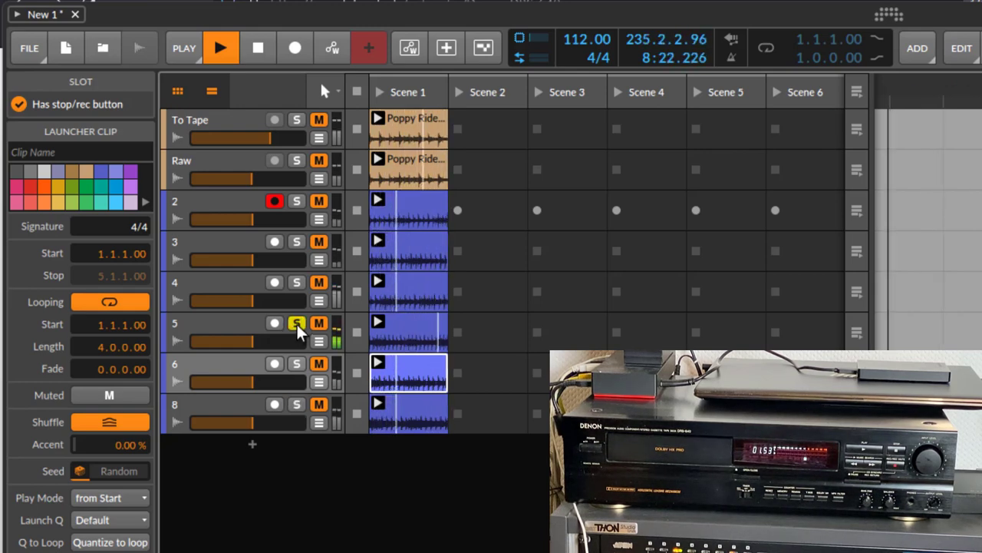
pyautogui.click(298, 161)
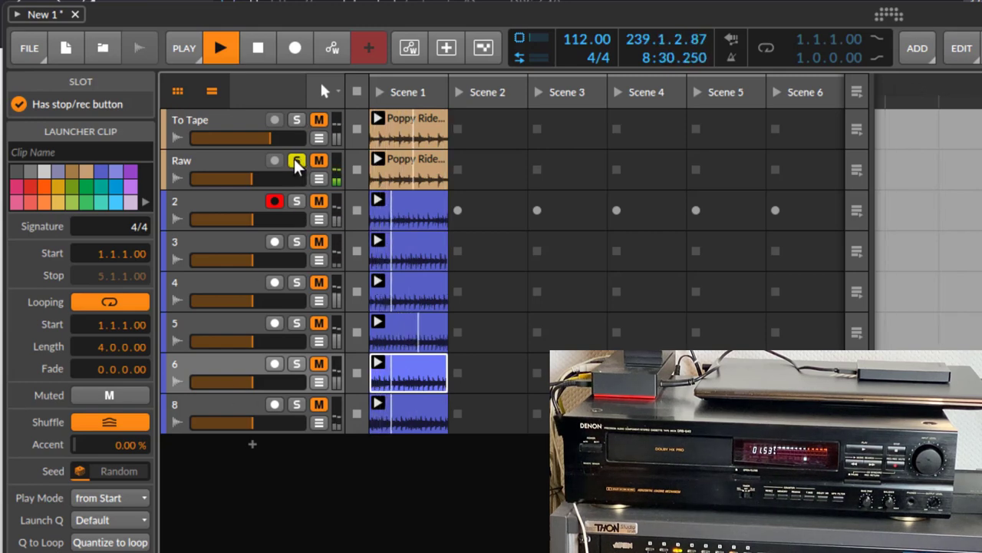
pyautogui.click(297, 405)
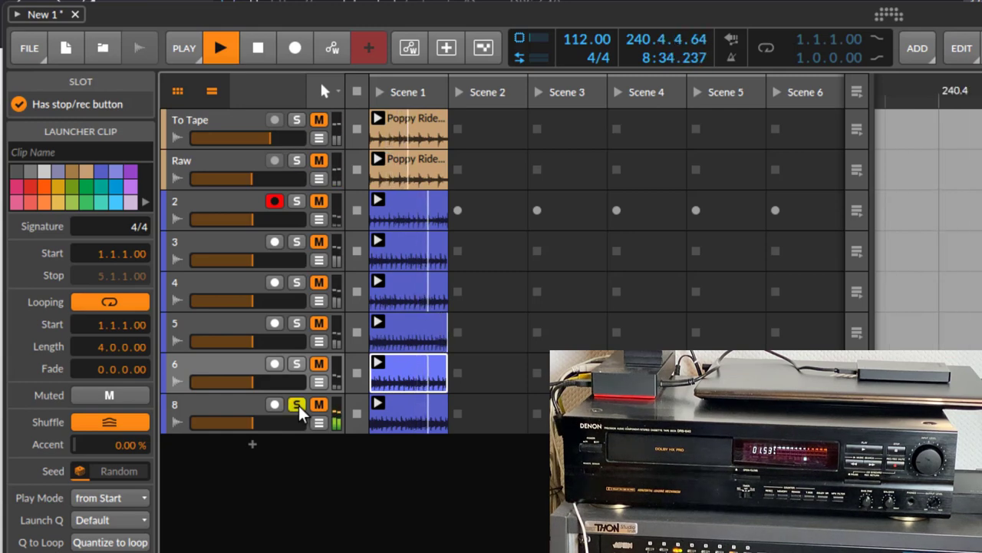
pyautogui.click(297, 160)
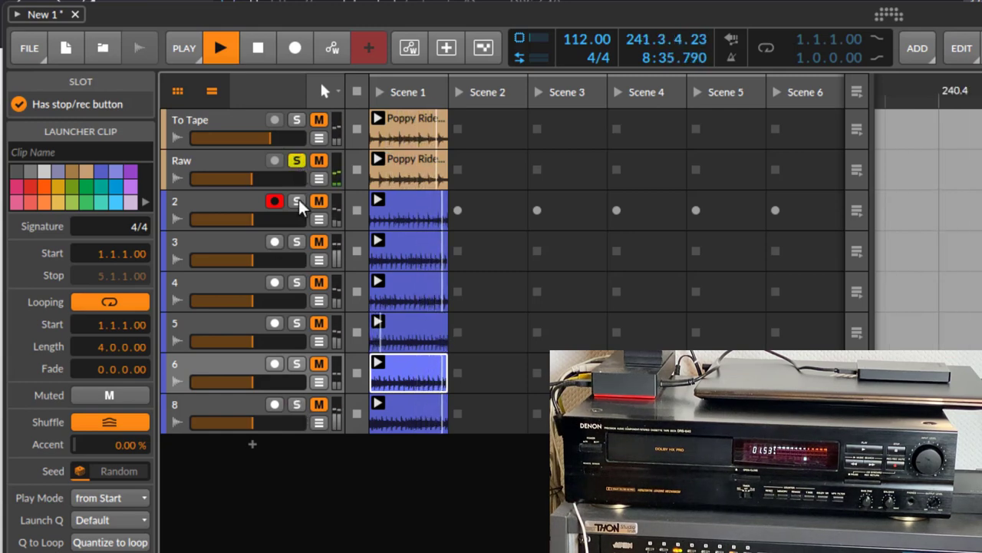
pyautogui.click(296, 283)
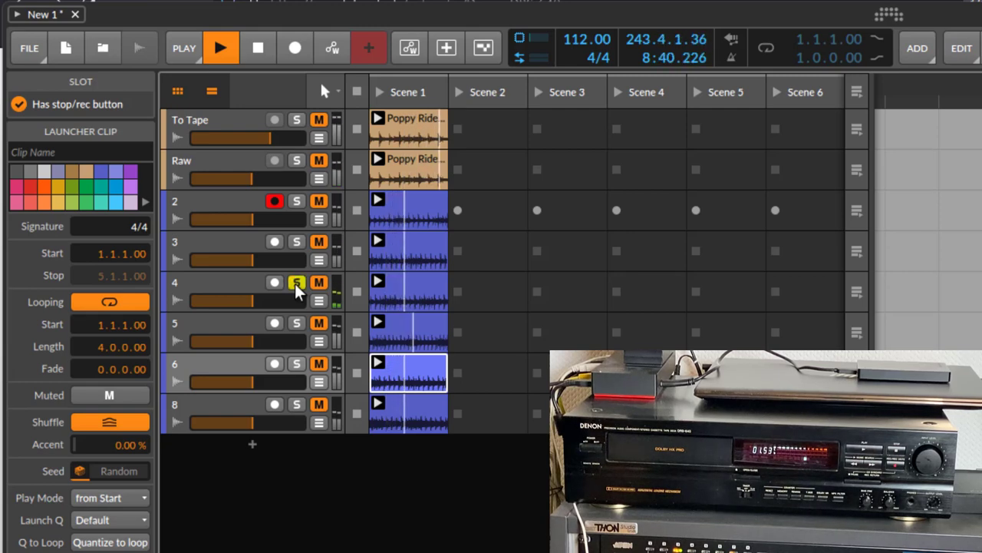
pyautogui.click(297, 323)
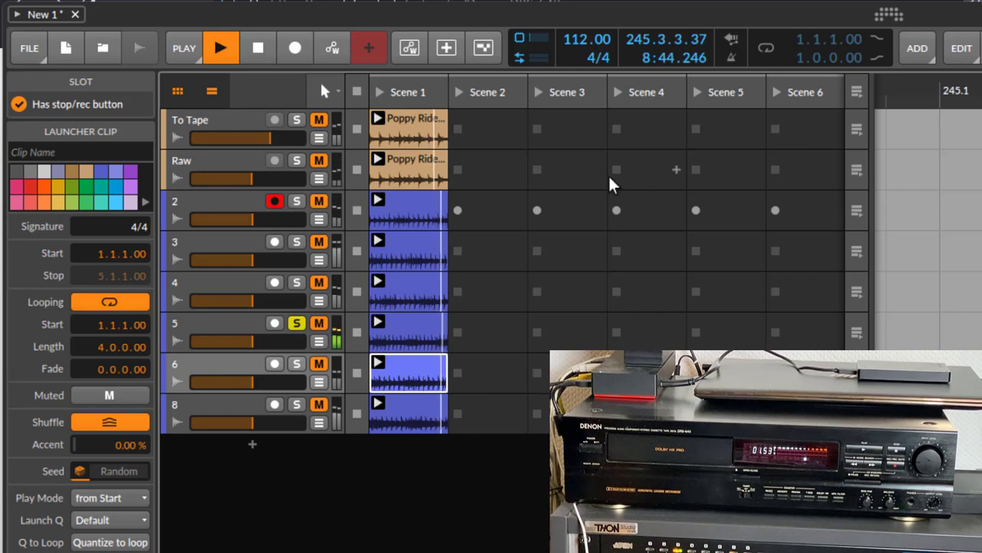
# Step: Stop the transport with the spacebar
pyautogui.press('space')
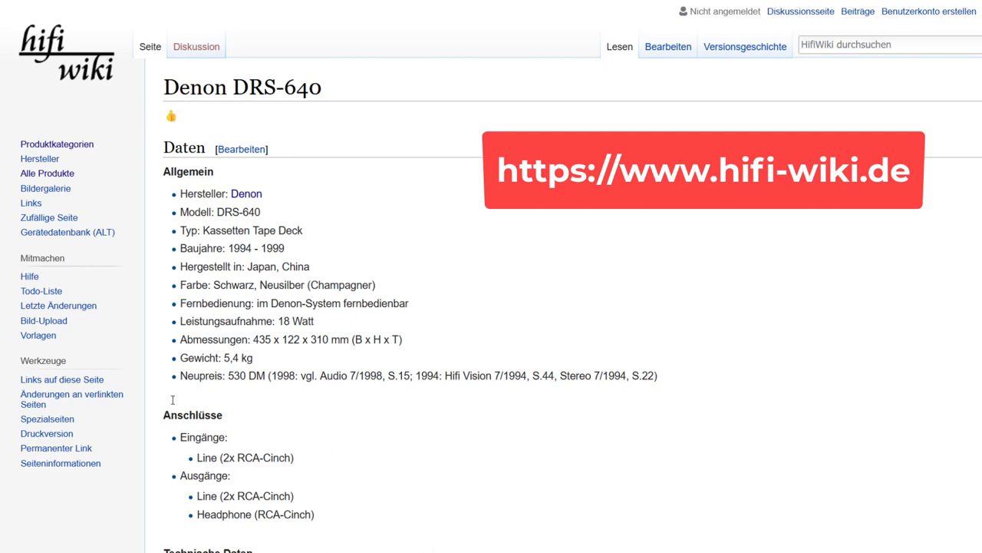
# Step: Browse Produktkategorien to the next 50 categories and open the Kassettendecks category
pyautogui.click(58, 145)
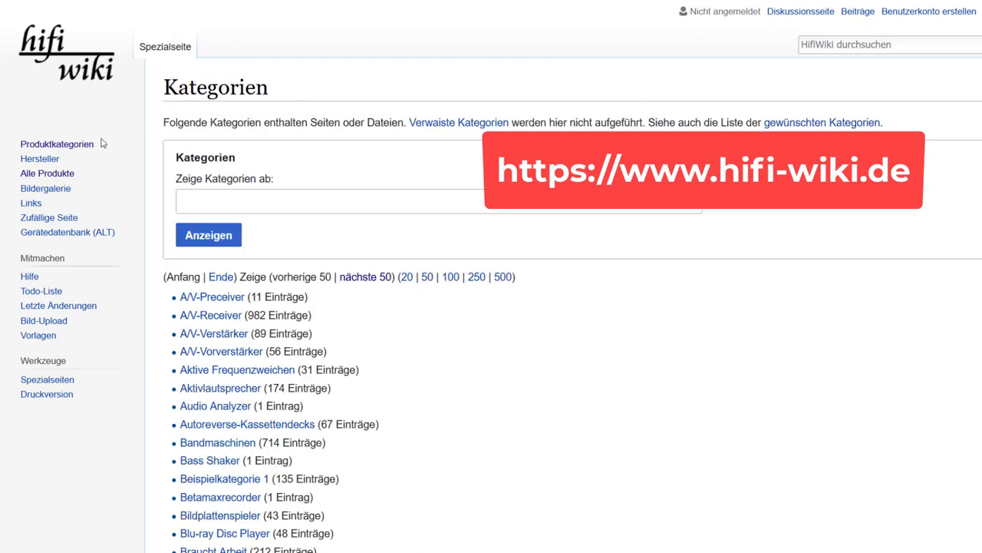
pyautogui.scroll(-10, 409, 307)
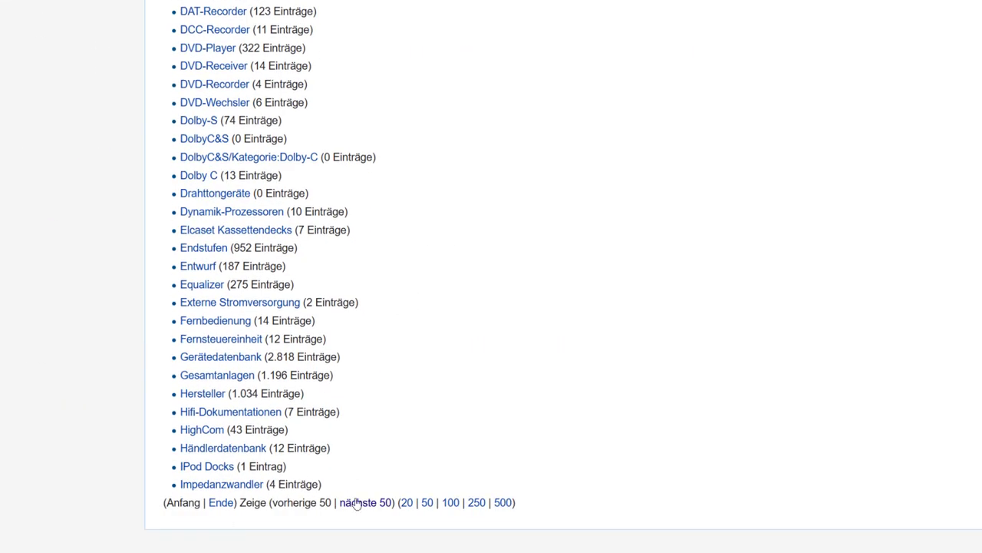
pyautogui.click(383, 502)
pyautogui.scroll(-1, 319, 372)
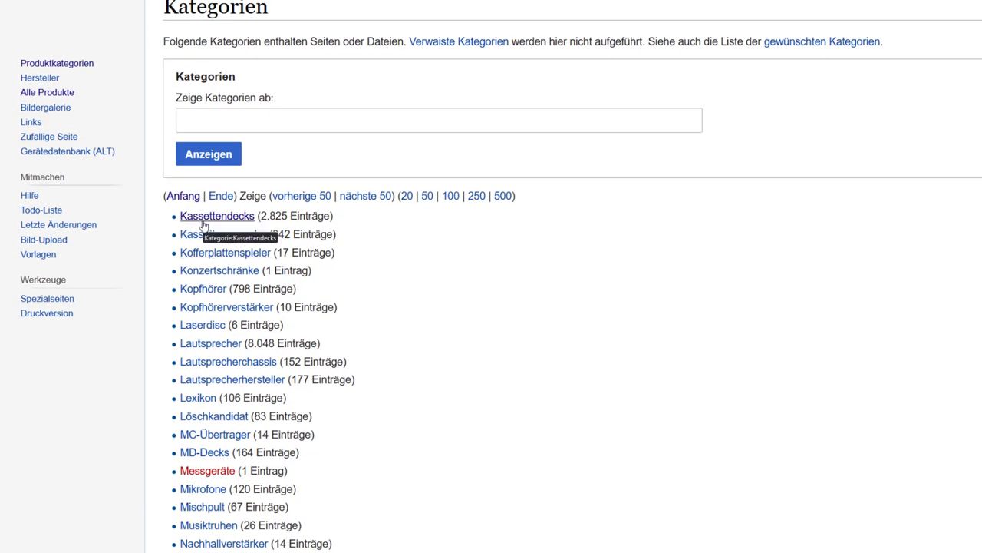
pyautogui.click(204, 218)
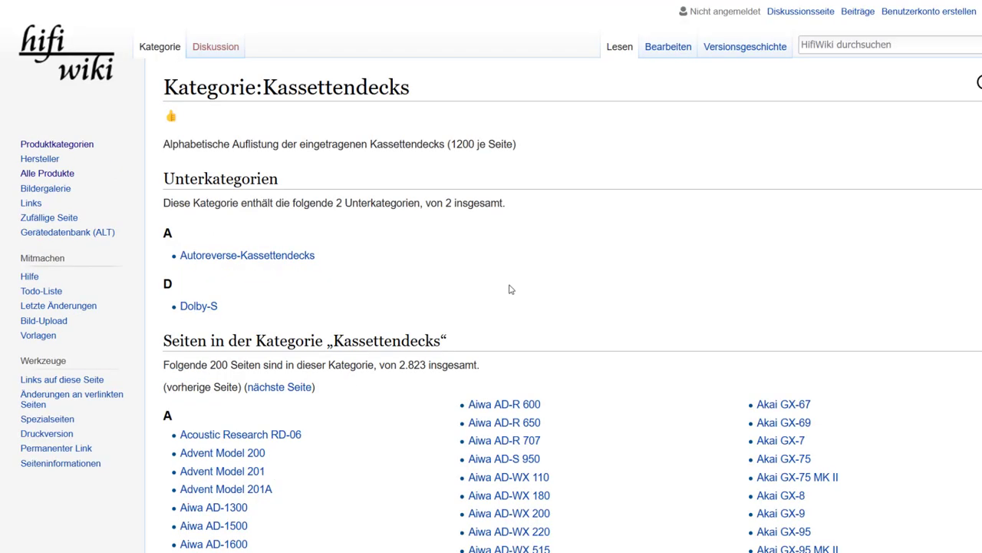
pyautogui.scroll(-4, 492, 293)
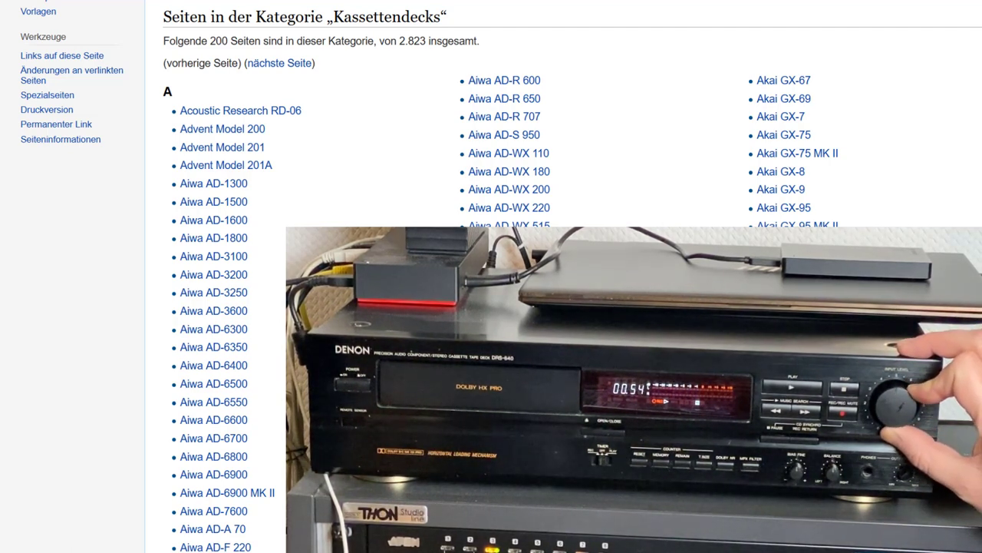
pyautogui.scroll(-2, 491, 115)
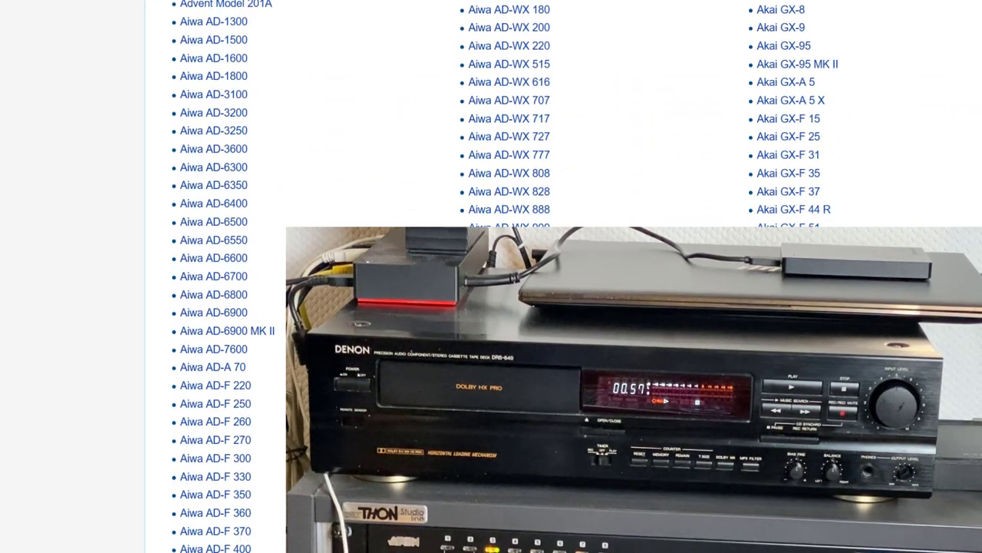